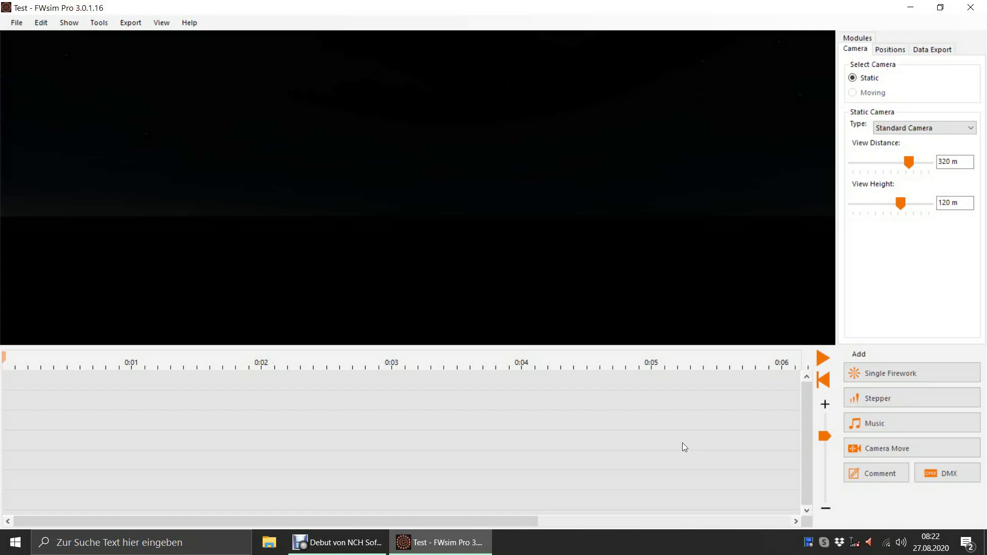
Create a new show with Cobra as the firing system.
click(18, 24)
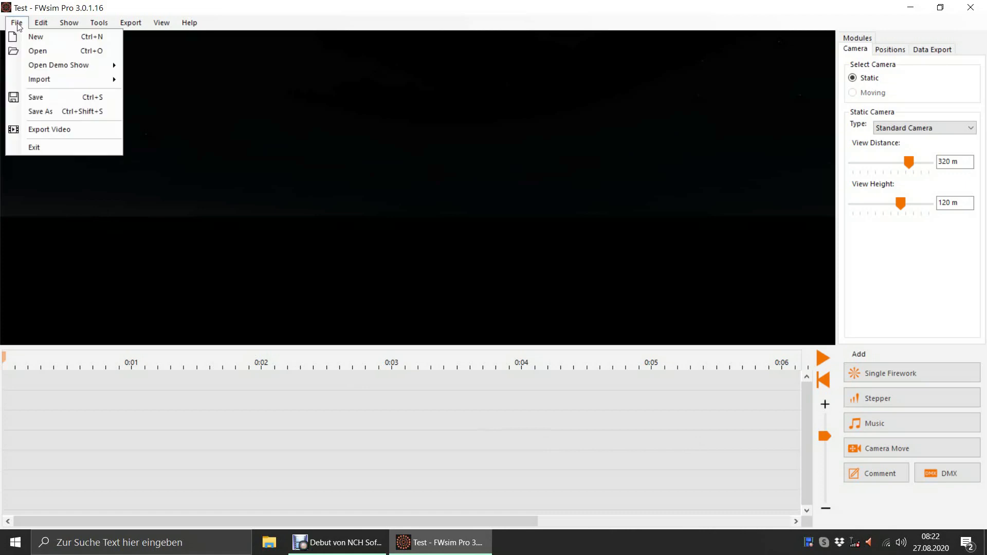
click(22, 37)
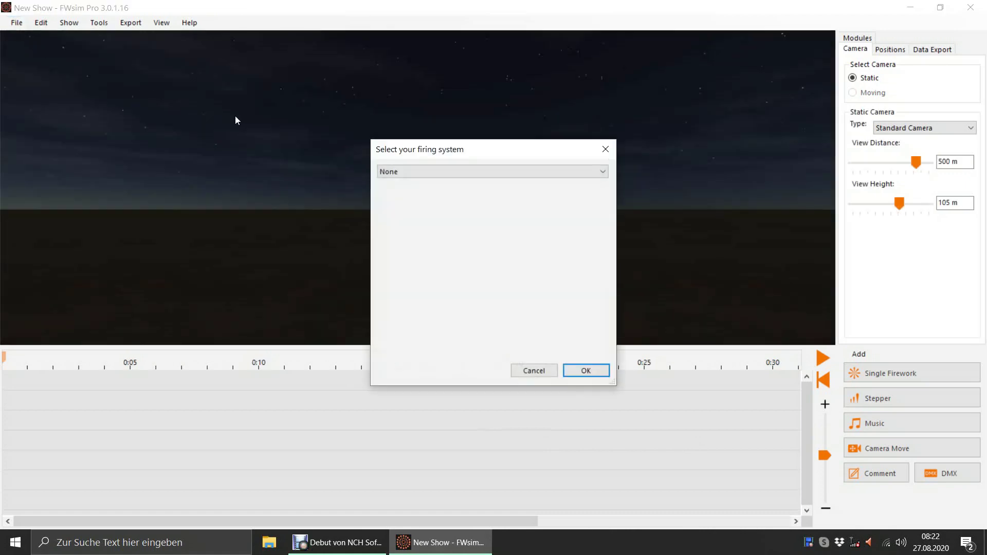
click(423, 173)
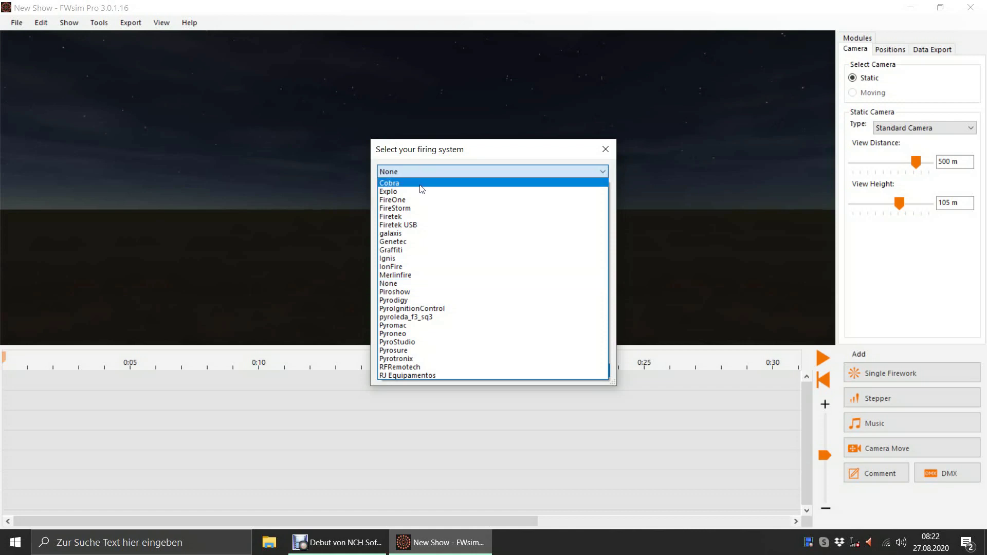
click(423, 184)
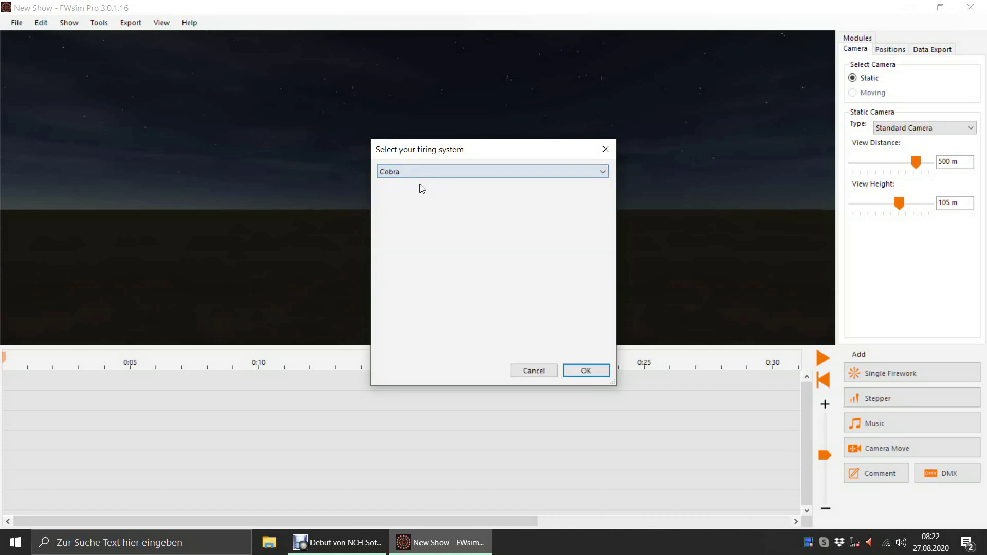
click(595, 375)
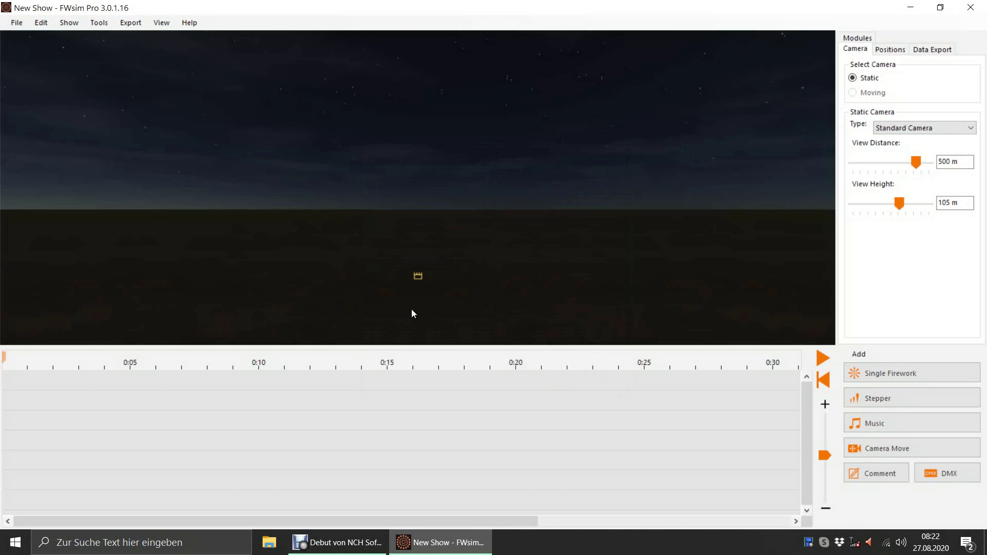
Add firing positions B and C next to the existing position A.
click(898, 50)
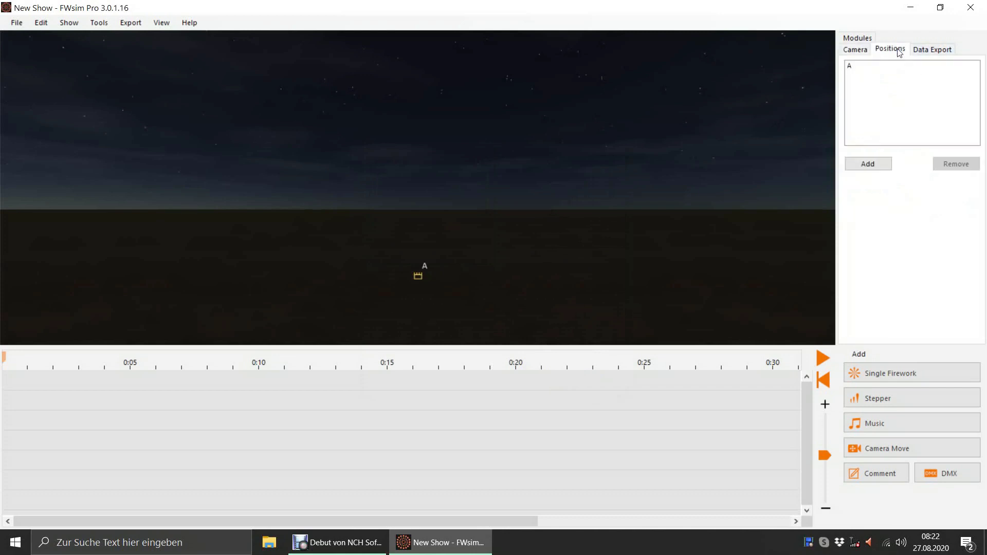
click(877, 166)
click(879, 168)
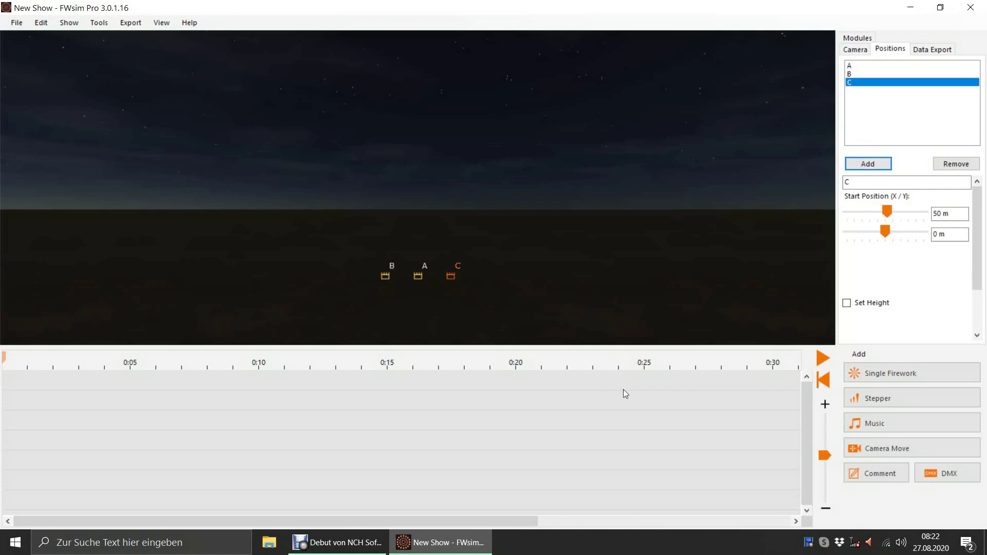
Add two 18-channel modules and restrict Module 1 to positions A and B only.
click(856, 38)
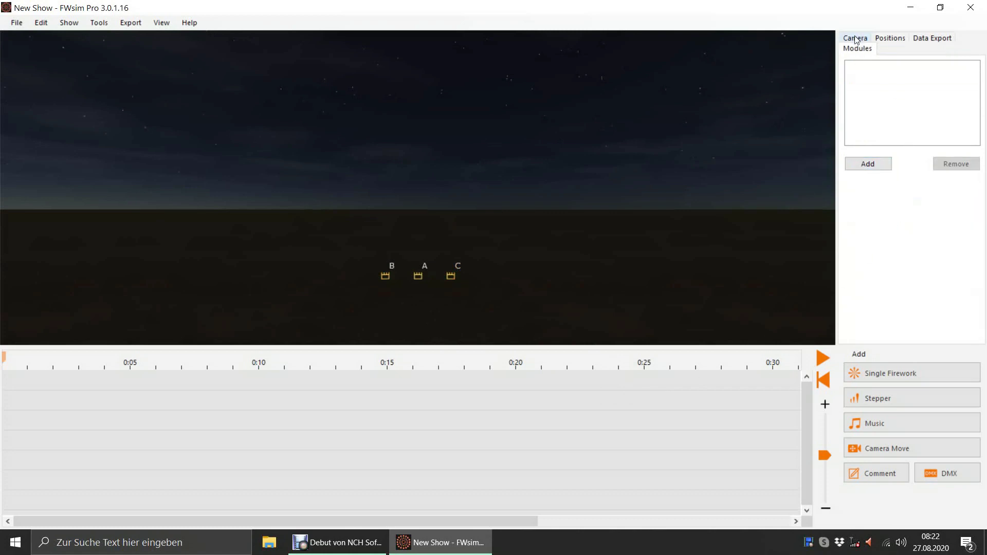
click(880, 166)
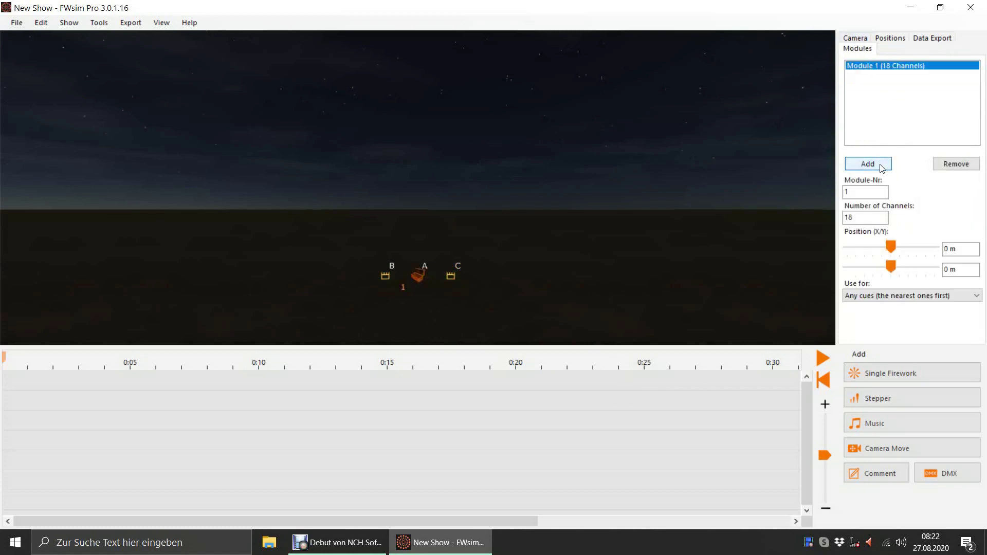
click(881, 165)
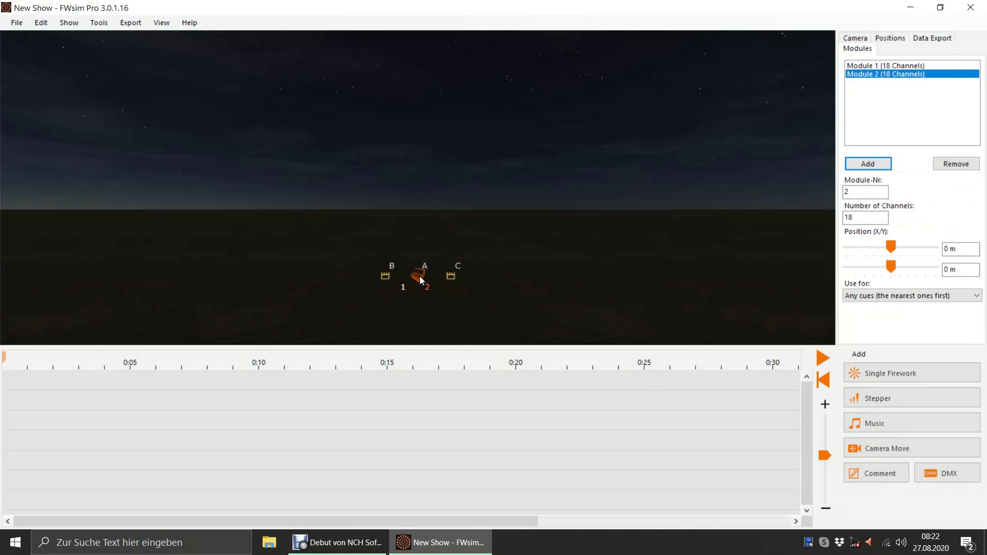
mouse_move(420, 277)
mouse_down()
mouse_move(393, 250)
mouse_move(415, 263)
mouse_move(490, 244)
mouse_move(417, 277)
mouse_up()
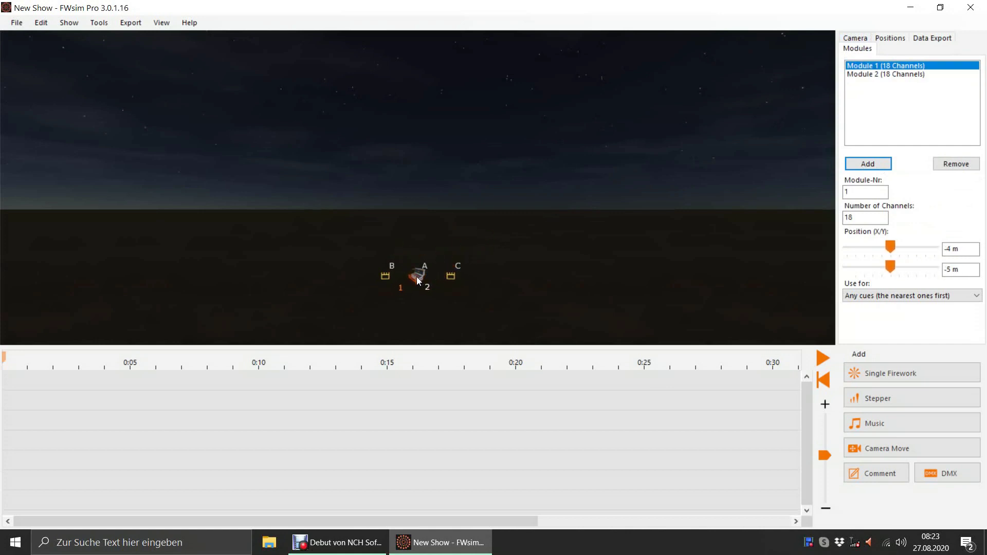
click(876, 298)
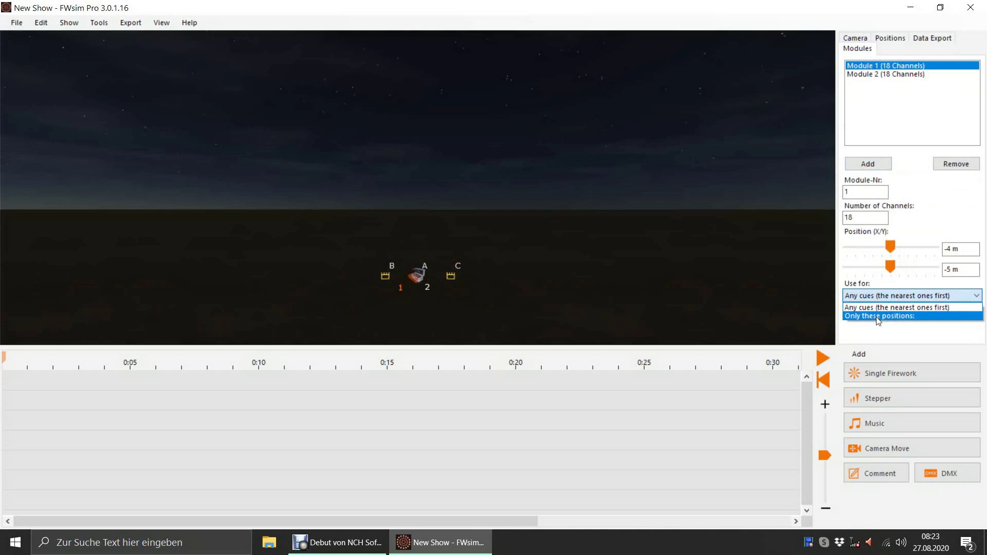
click(878, 316)
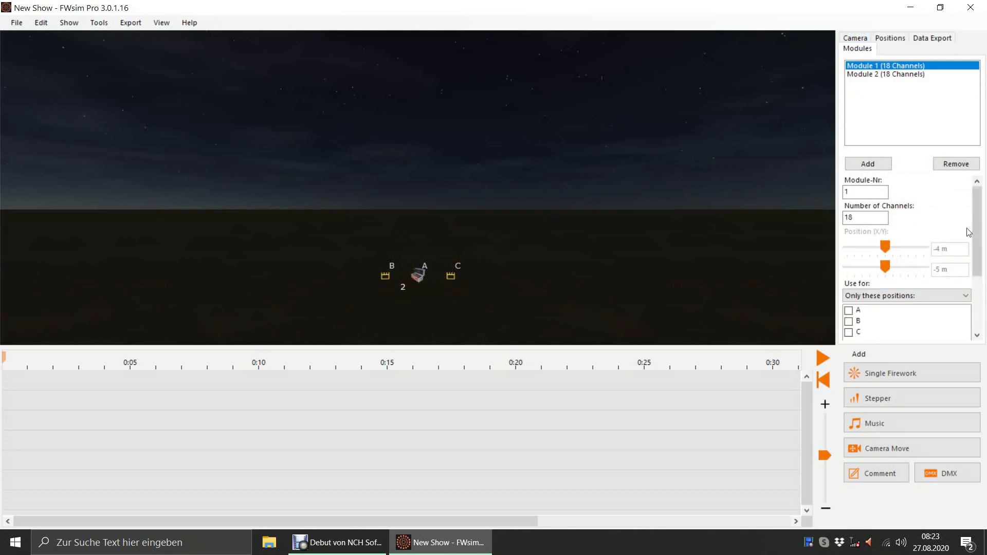
drag(973, 215, 972, 263)
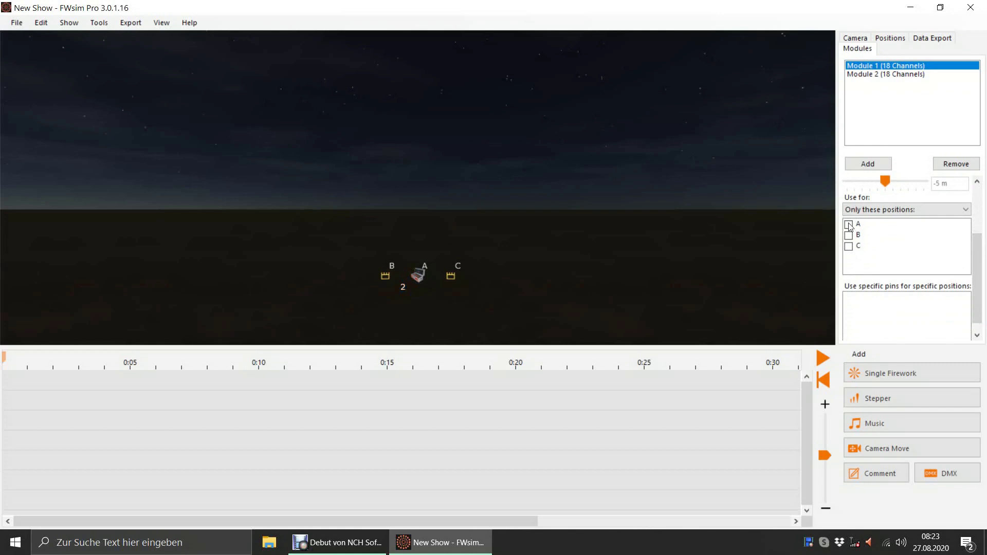
click(848, 225)
click(848, 235)
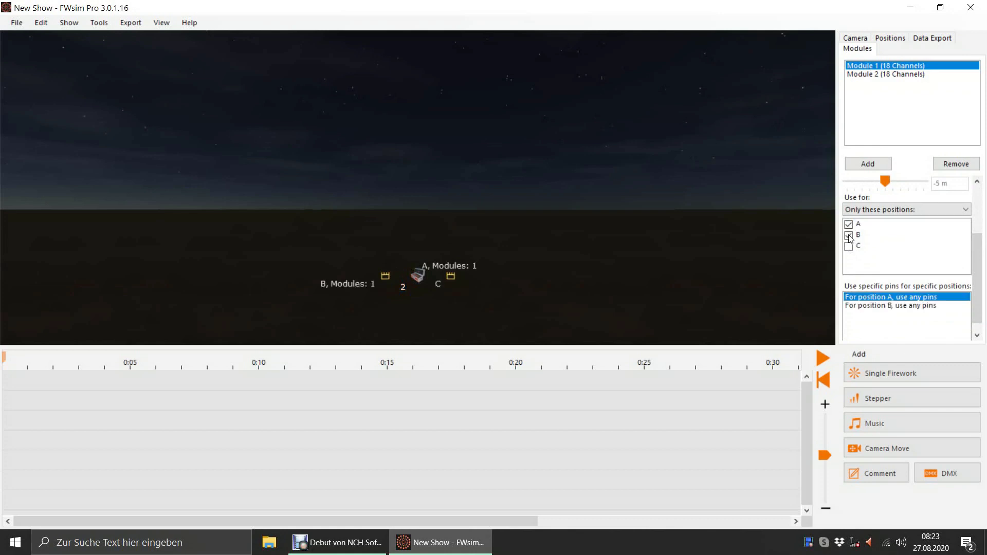
Restrict Module 2 to serve only position C.
click(870, 75)
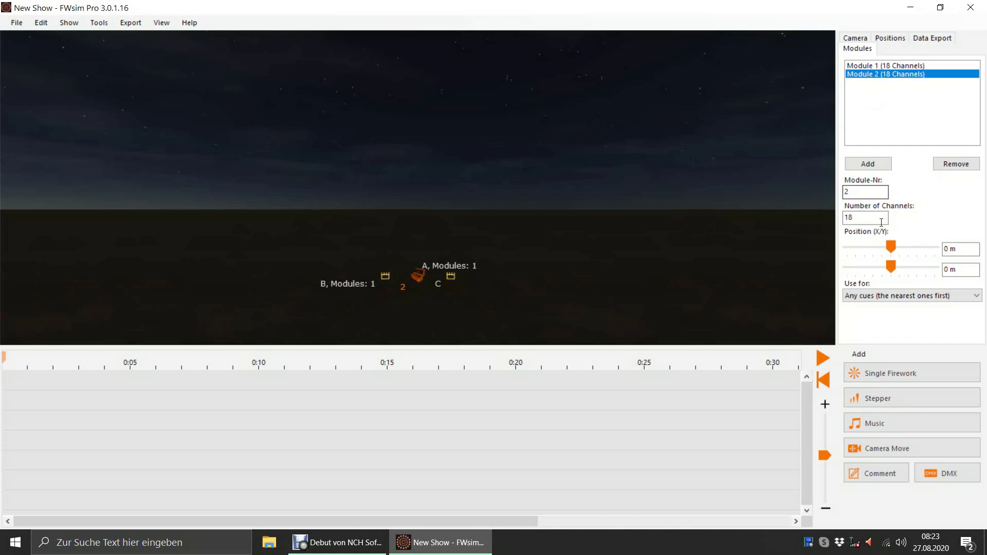
click(900, 296)
click(886, 316)
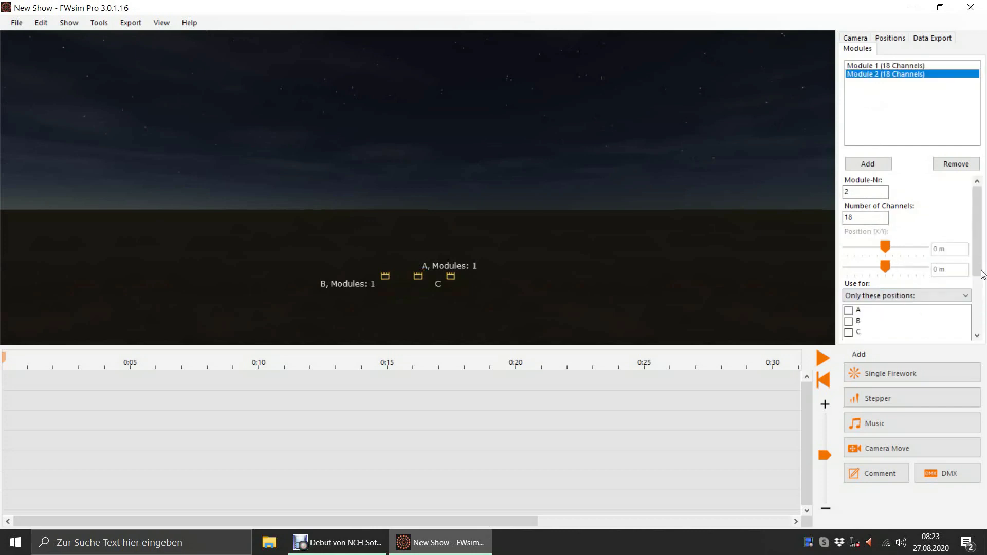
scroll(856, 257, down, 3)
click(849, 248)
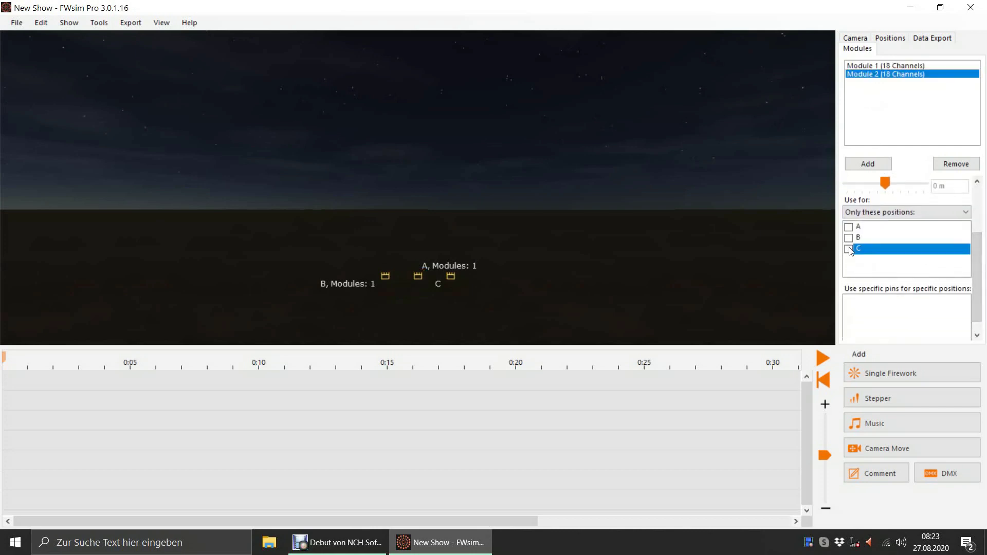
click(850, 249)
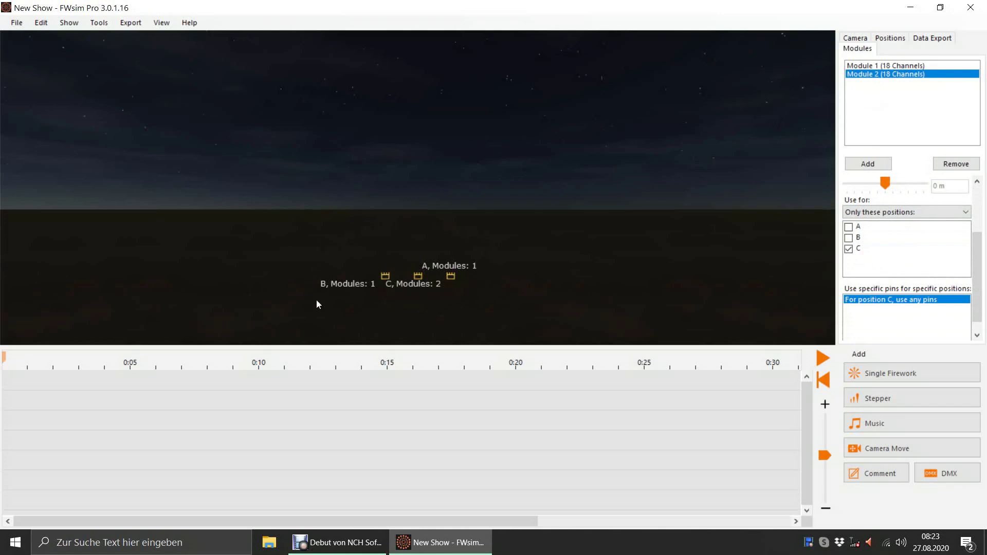
Search the effects library for 'Mi' and pick Mine Blue to Popping Flowers for several cues.
click(869, 374)
click(205, 67)
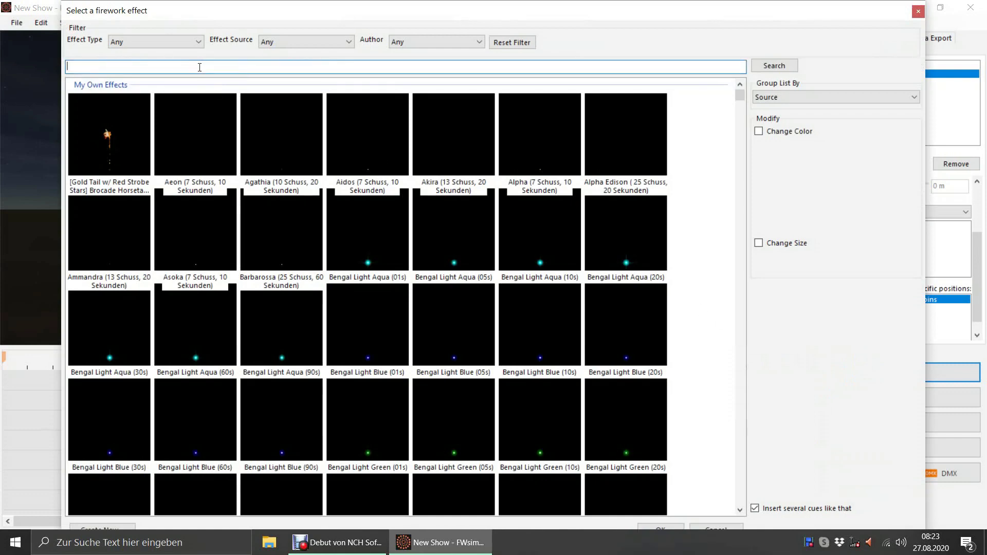
text(Mine)
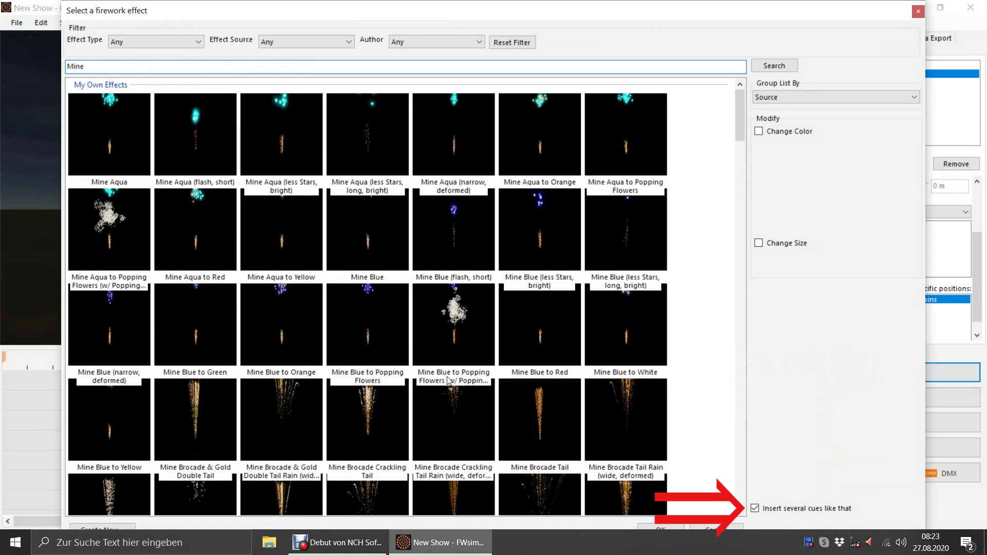
click(465, 333)
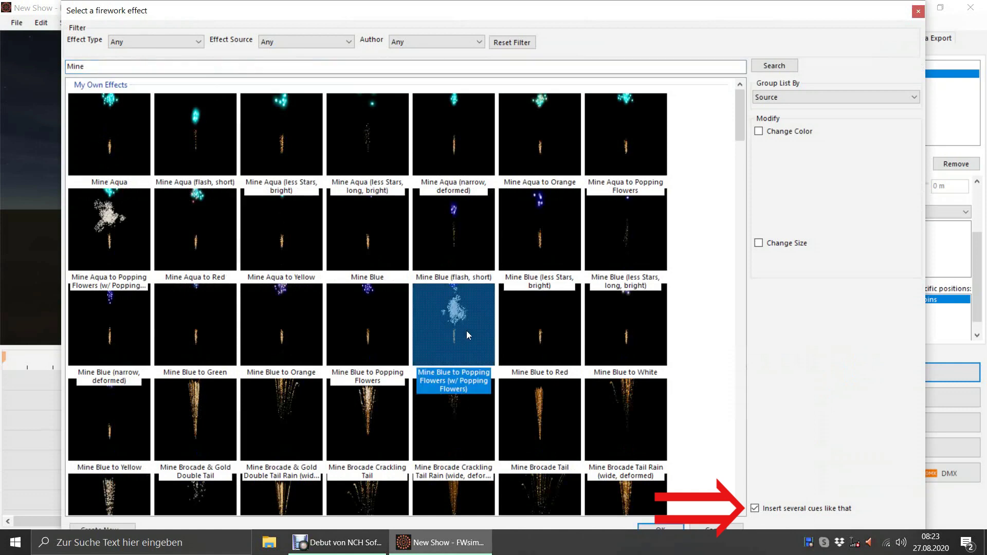
click(669, 526)
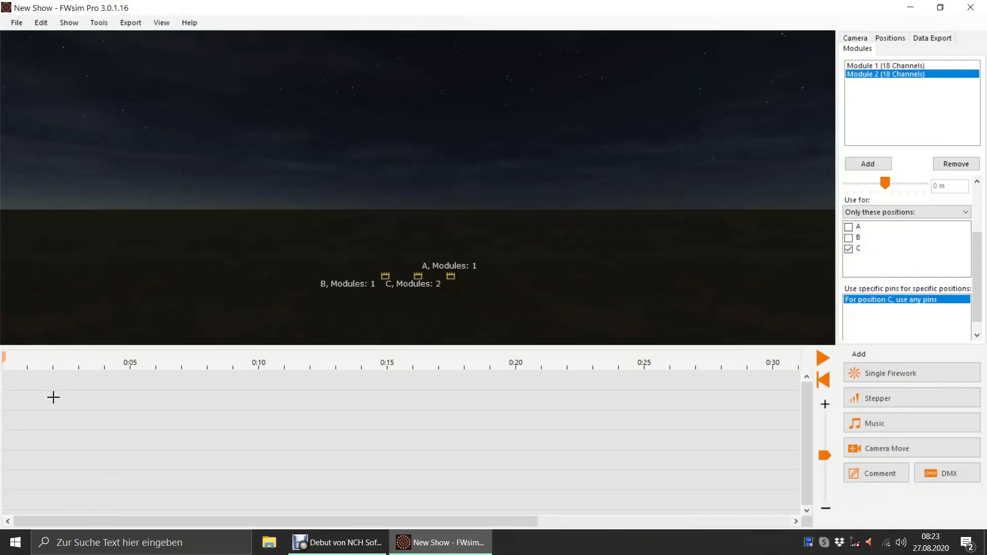
Place eight Mine Blue cues on three rows near 0:02, 0:05–0:07 and 0:11.
click(54, 399)
click(53, 419)
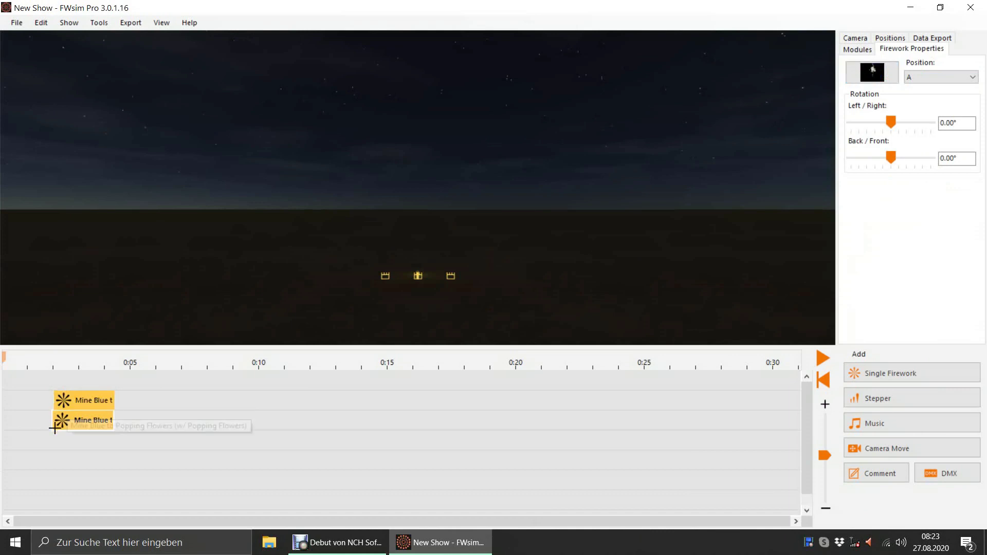
click(52, 441)
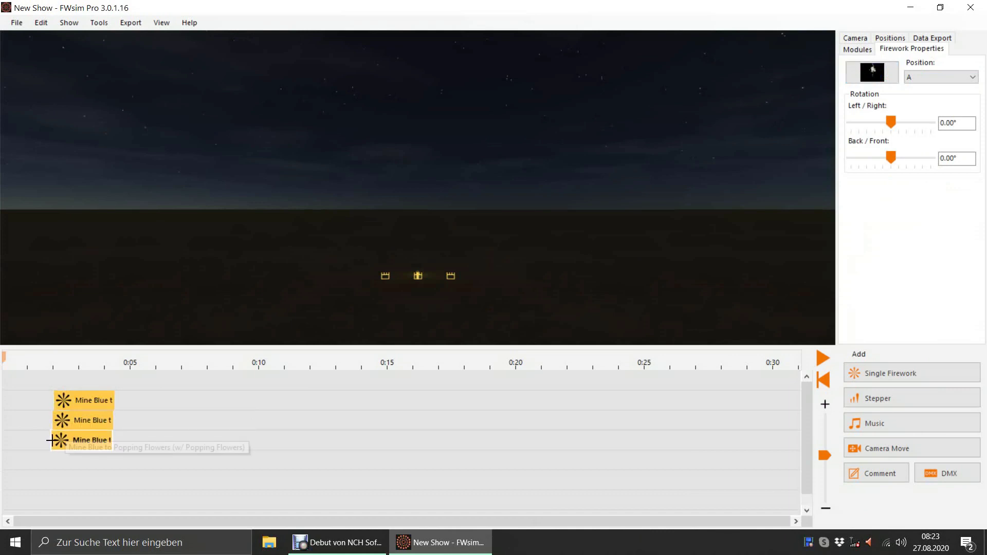
click(142, 400)
click(159, 420)
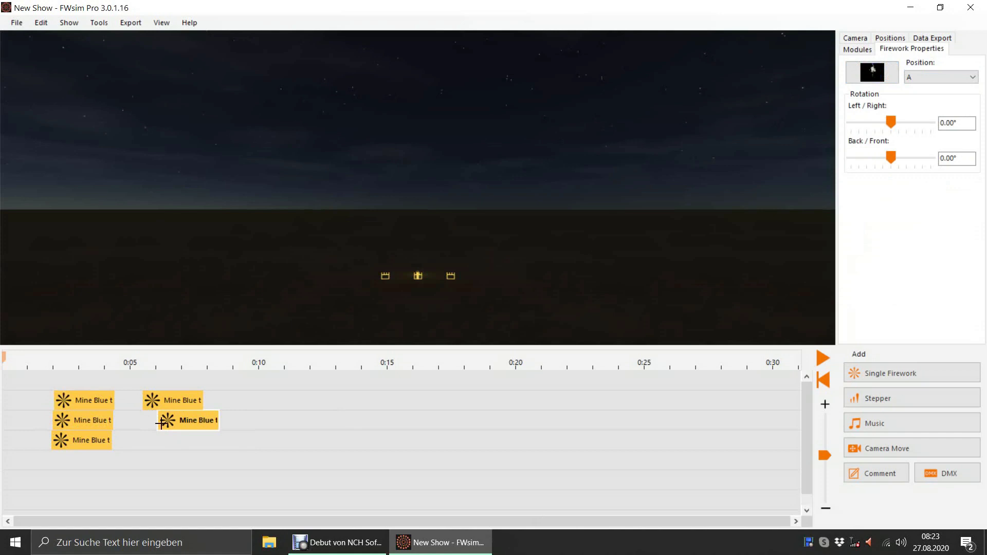
click(175, 440)
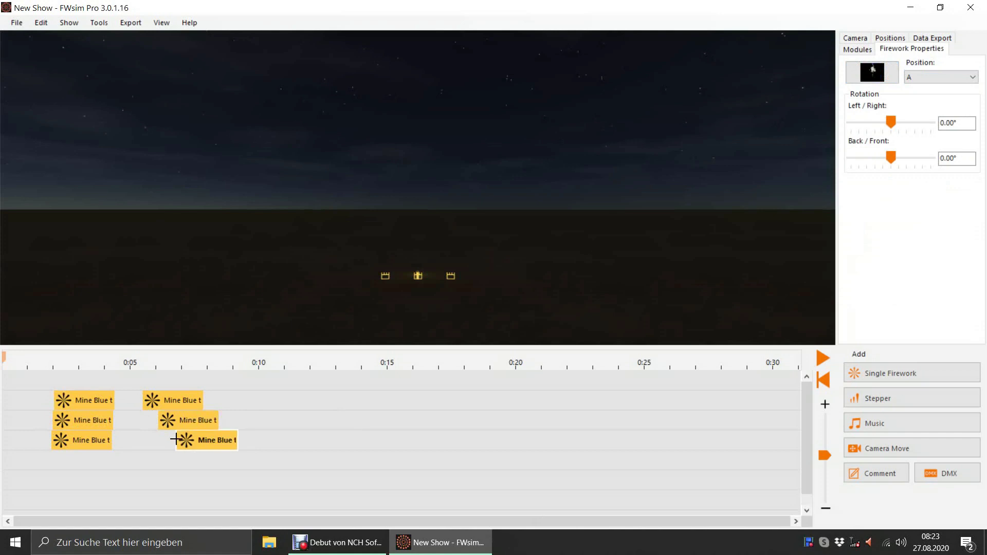
click(276, 400)
click(276, 419)
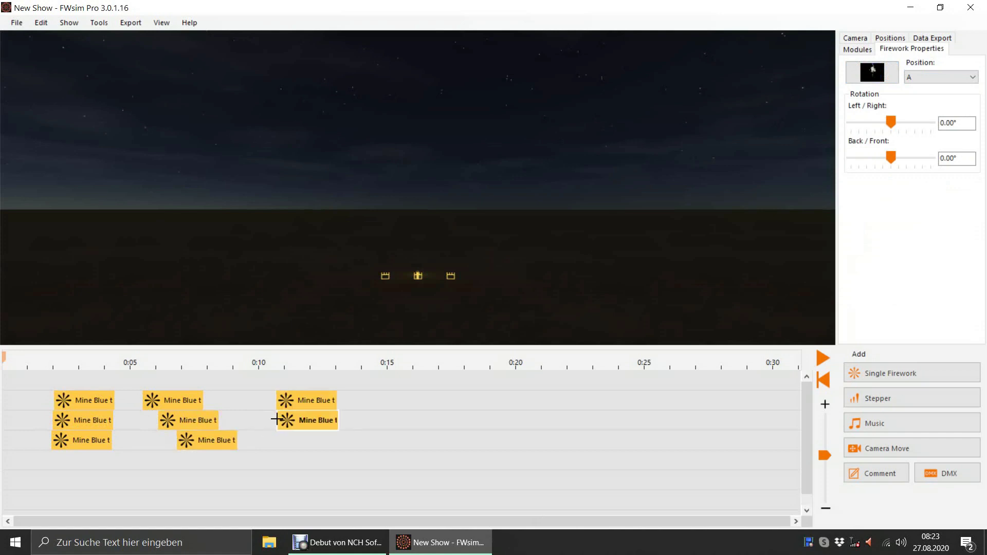
Select the three cues at 0:02 to check their positions.
click(79, 403)
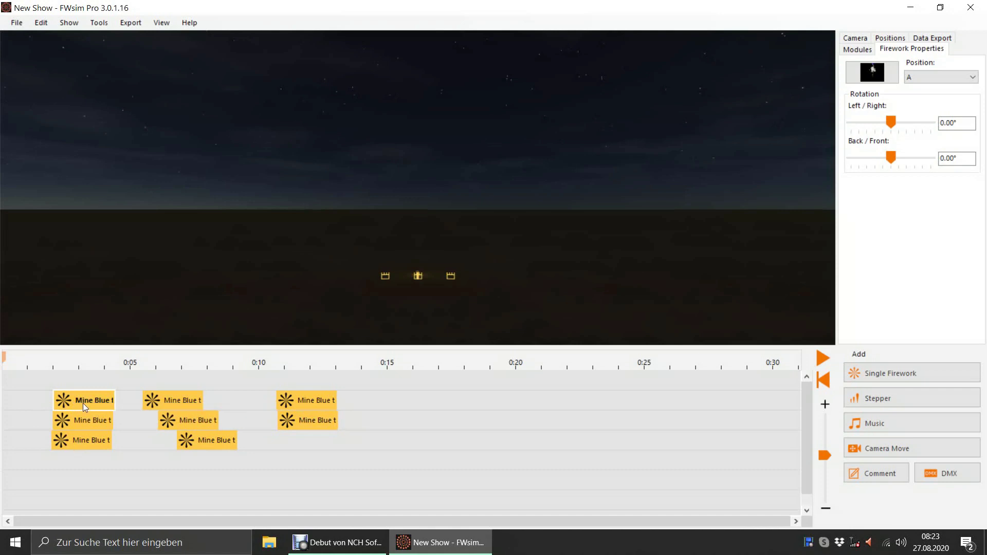
click(406, 275)
click(89, 423)
click(92, 444)
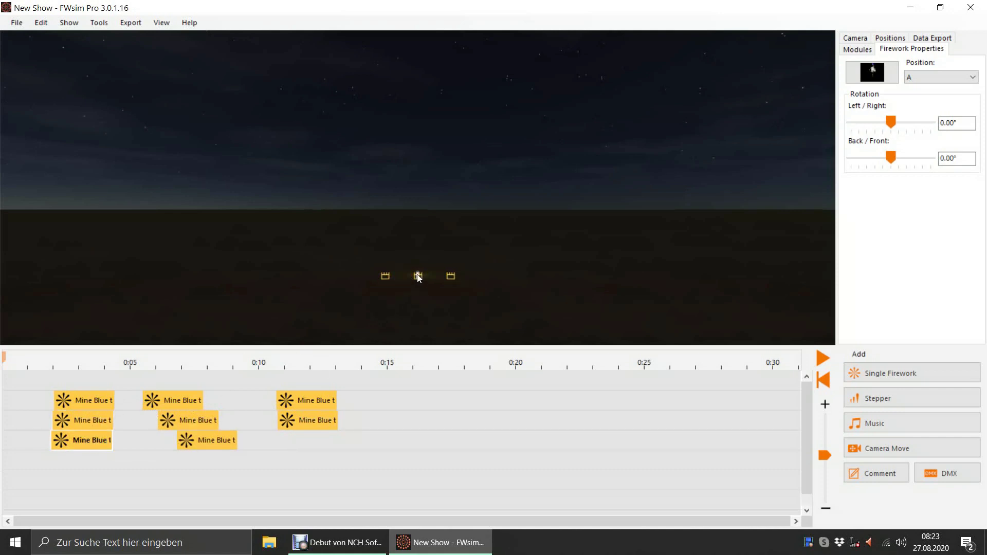
Set the second cue on row one to fire from position B.
click(176, 399)
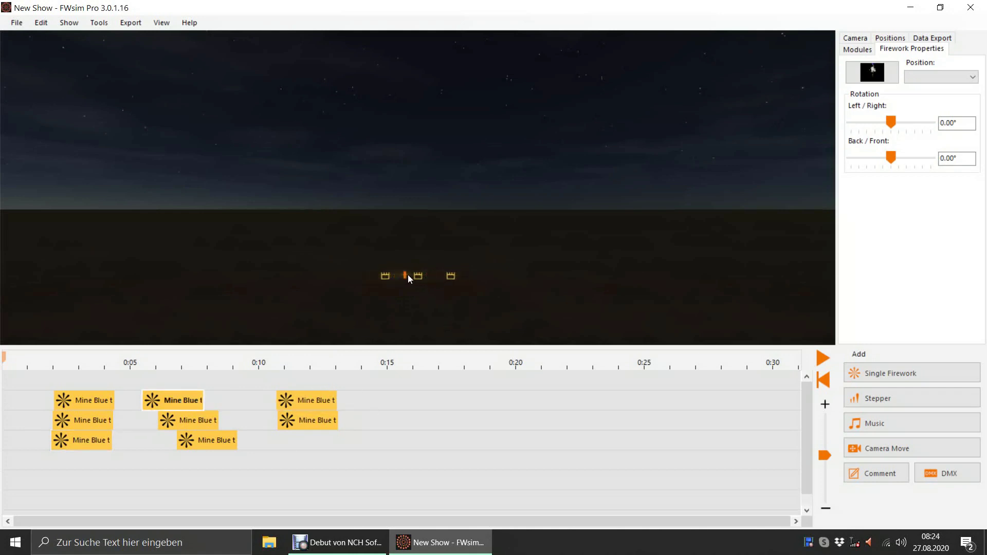
click(927, 77)
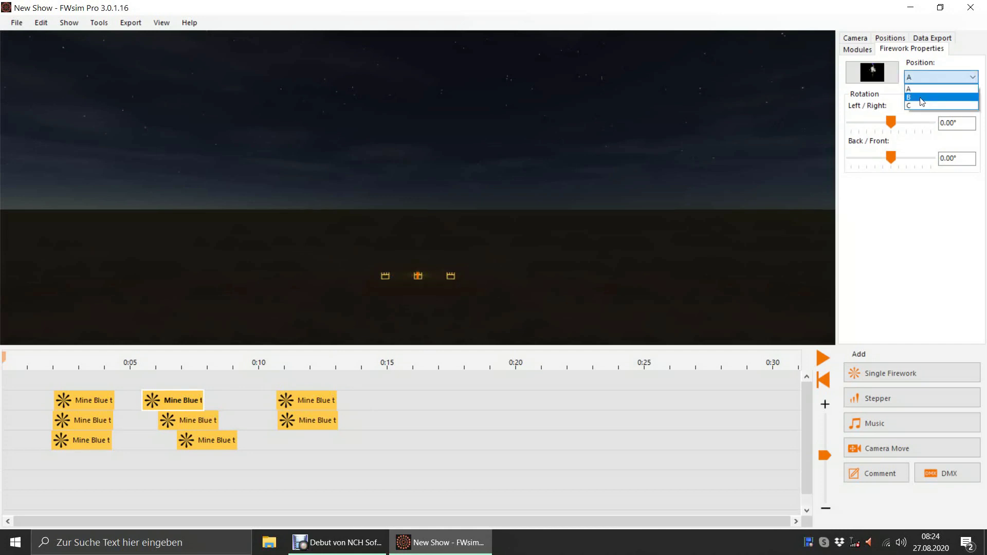
click(922, 97)
Check the other cues' positions, then start playing the show preview.
click(193, 418)
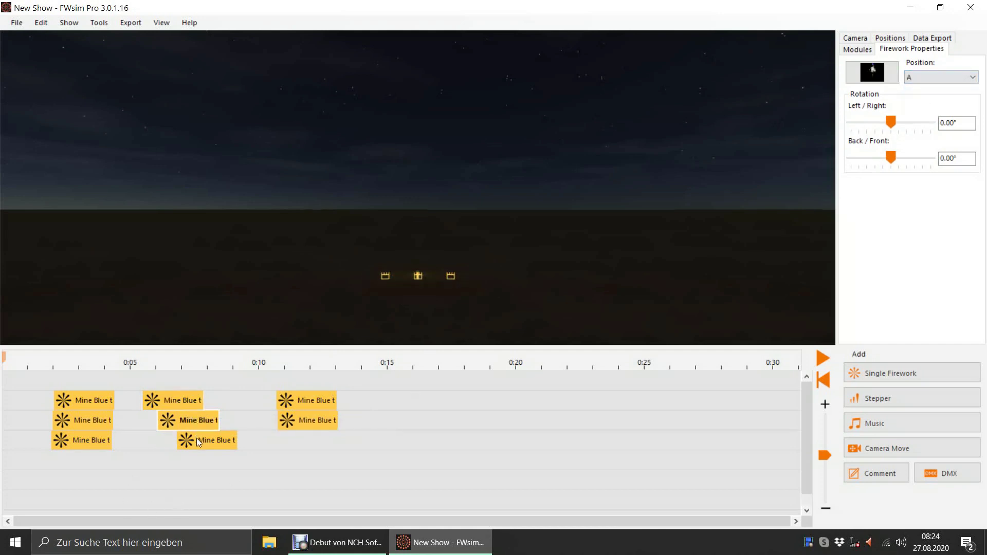
click(198, 438)
click(308, 420)
click(823, 360)
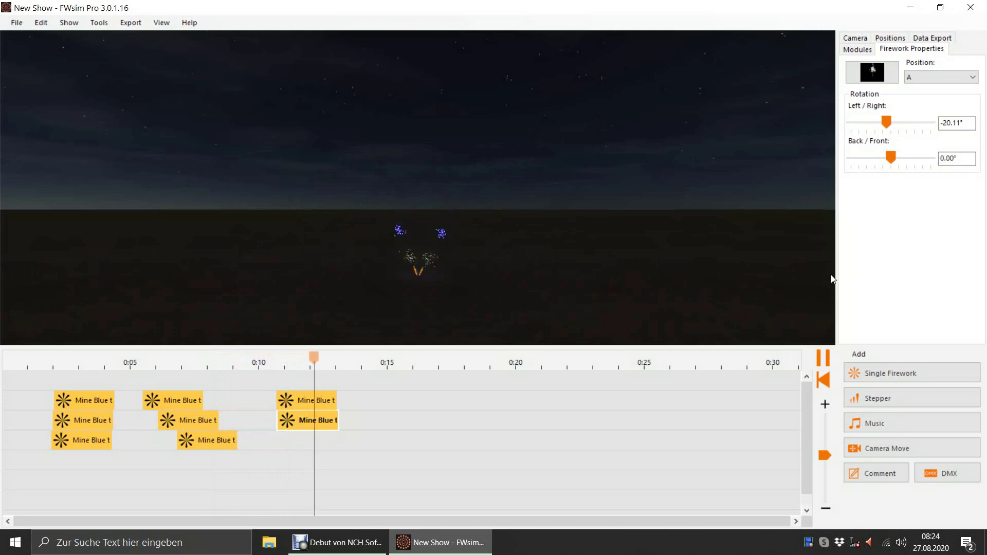
Pause the preview and run Auto-Assign Channels, accepting the 'Channels updated.' message.
click(823, 359)
click(129, 24)
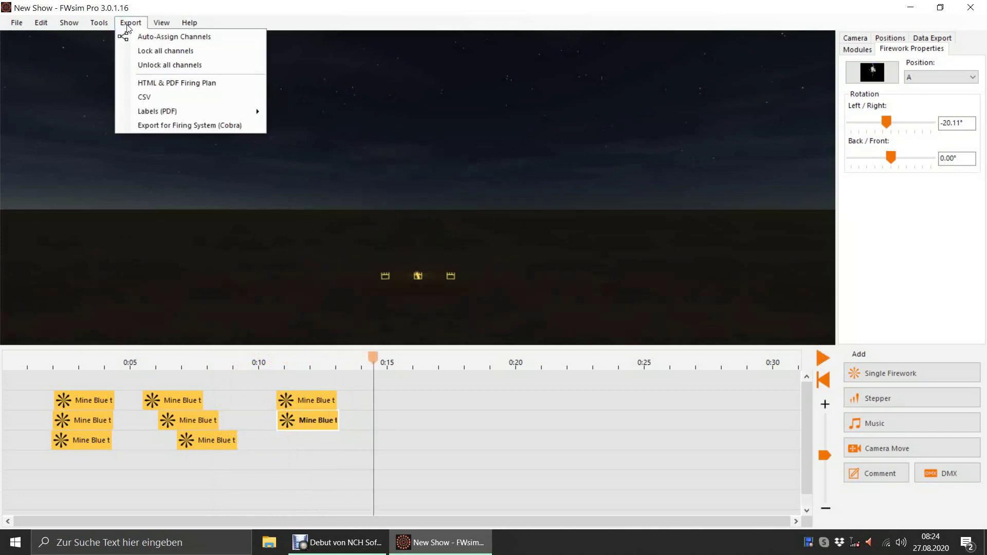
click(155, 37)
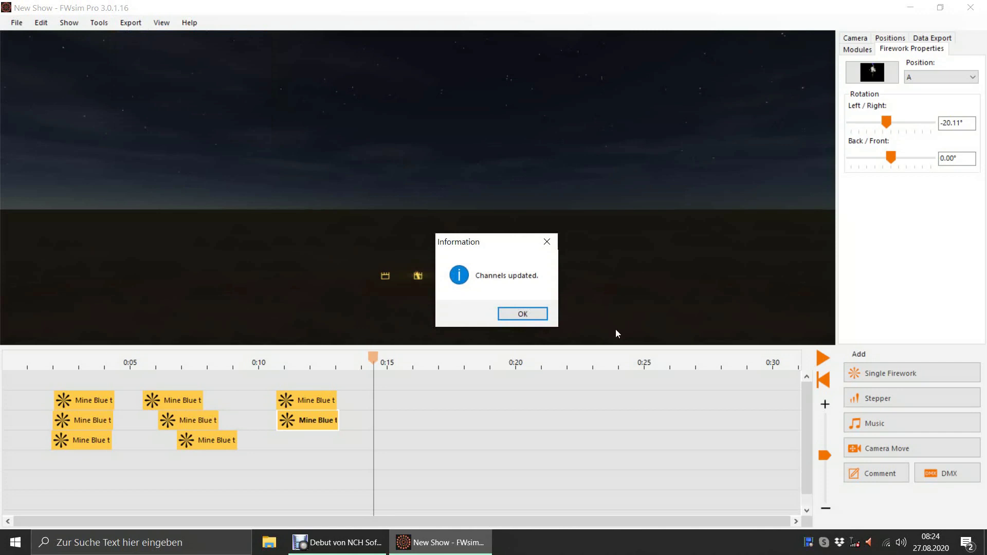
click(522, 314)
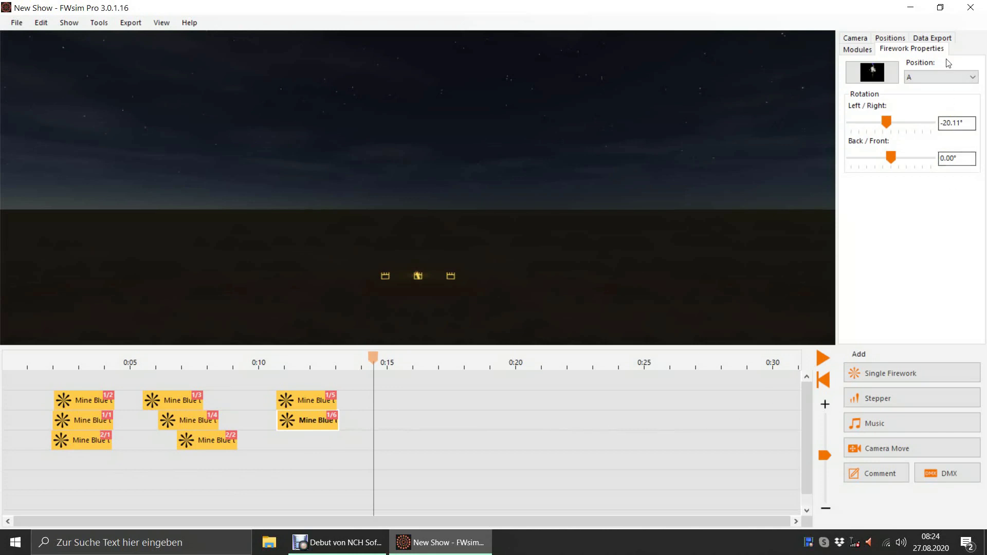
In the Data Export settings, toggle the cue's Locked? address on and back off.
click(946, 40)
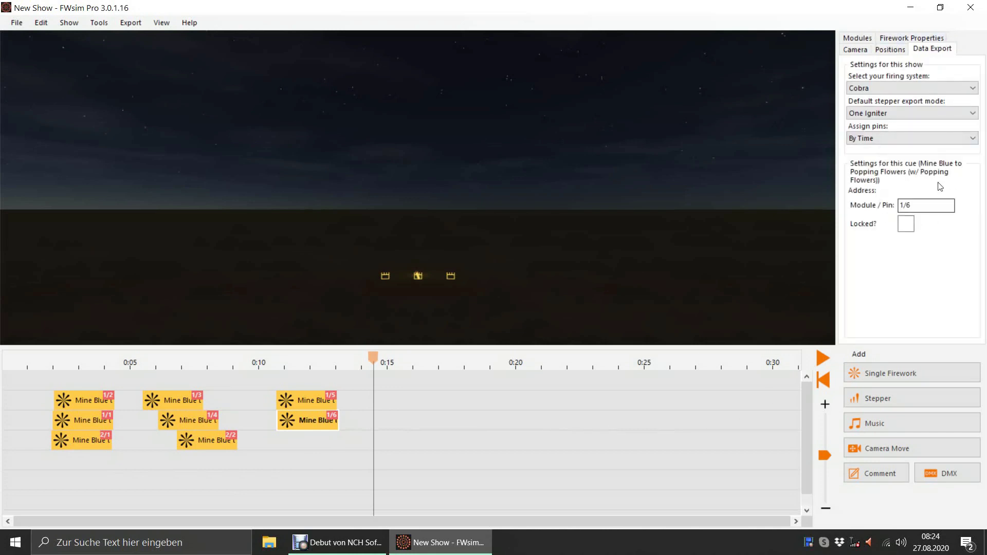
click(907, 224)
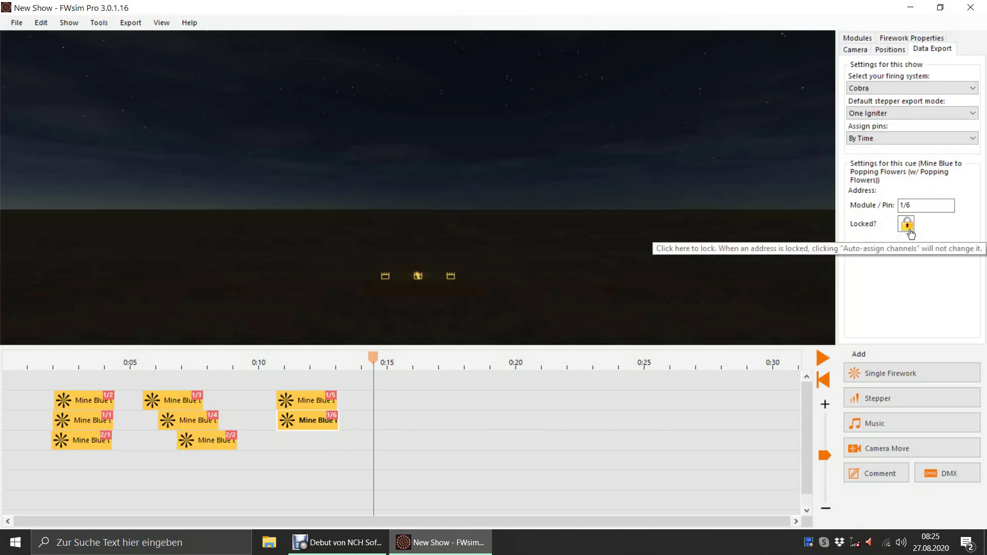
click(908, 226)
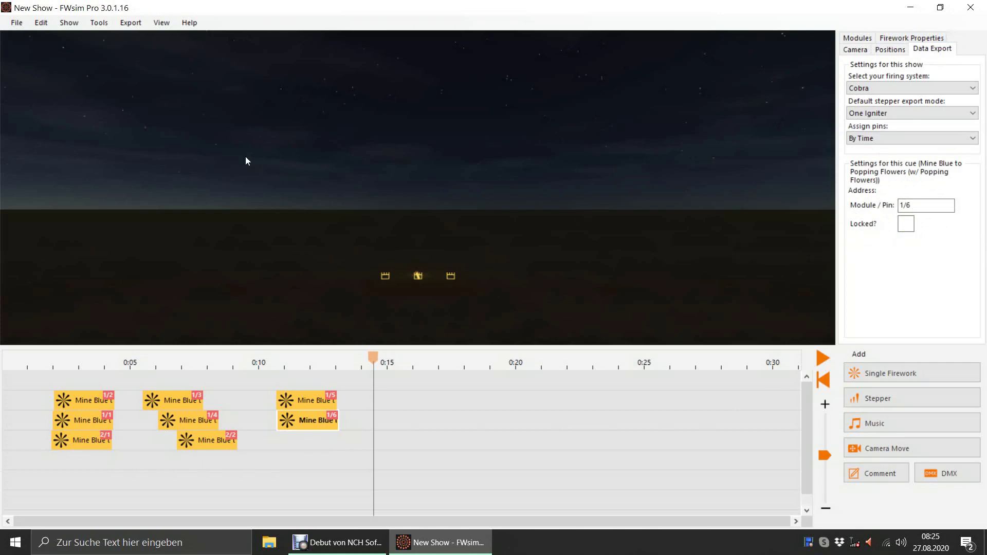
Export for the Cobra firing system as 'Cobra' in Feuerwerksmusik, confirming the Cobra V4 settings.
click(130, 23)
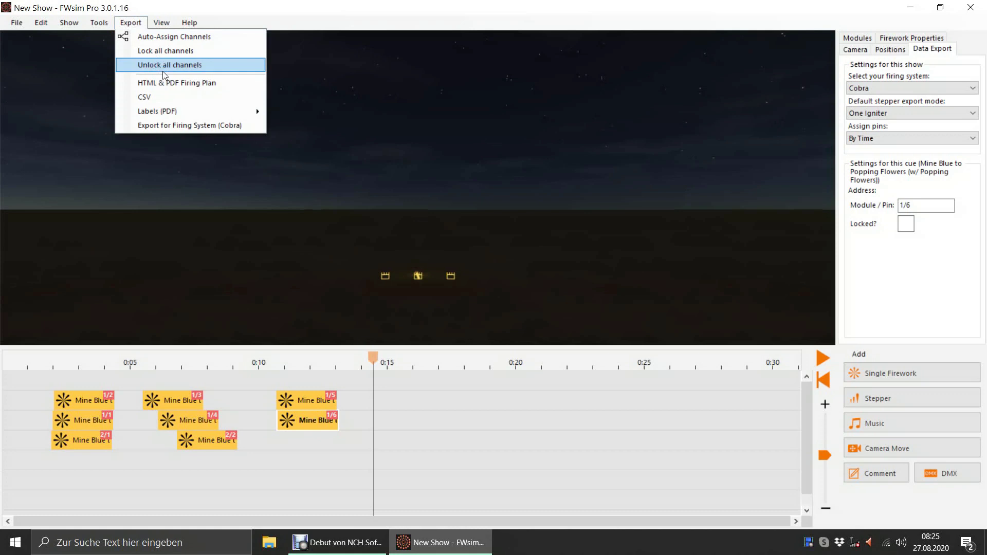
click(180, 126)
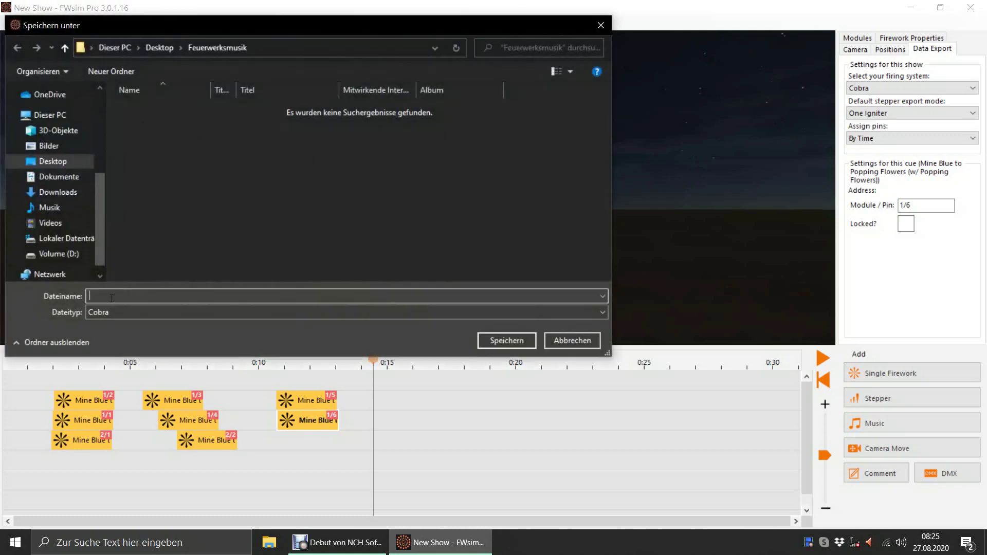
text(Cobra)
click(520, 339)
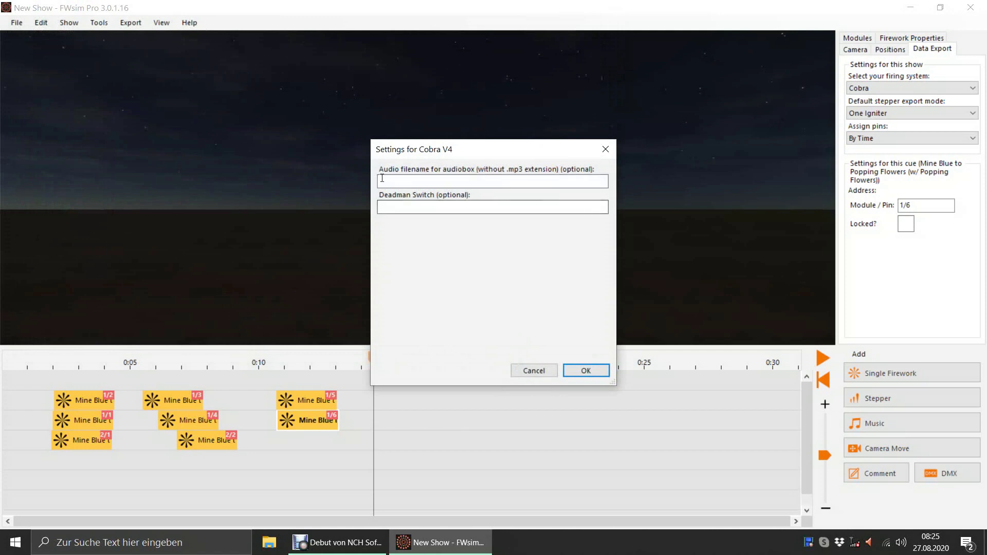
click(579, 369)
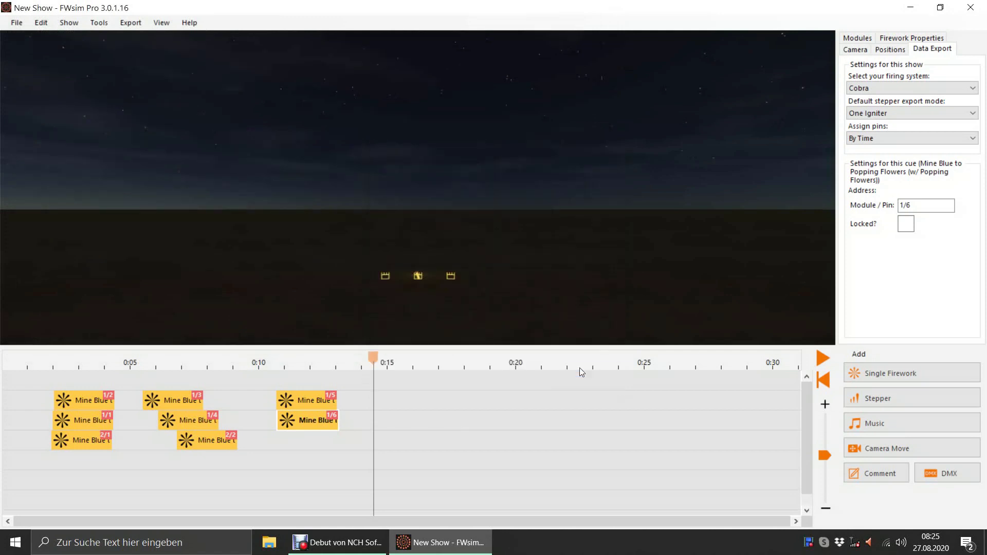